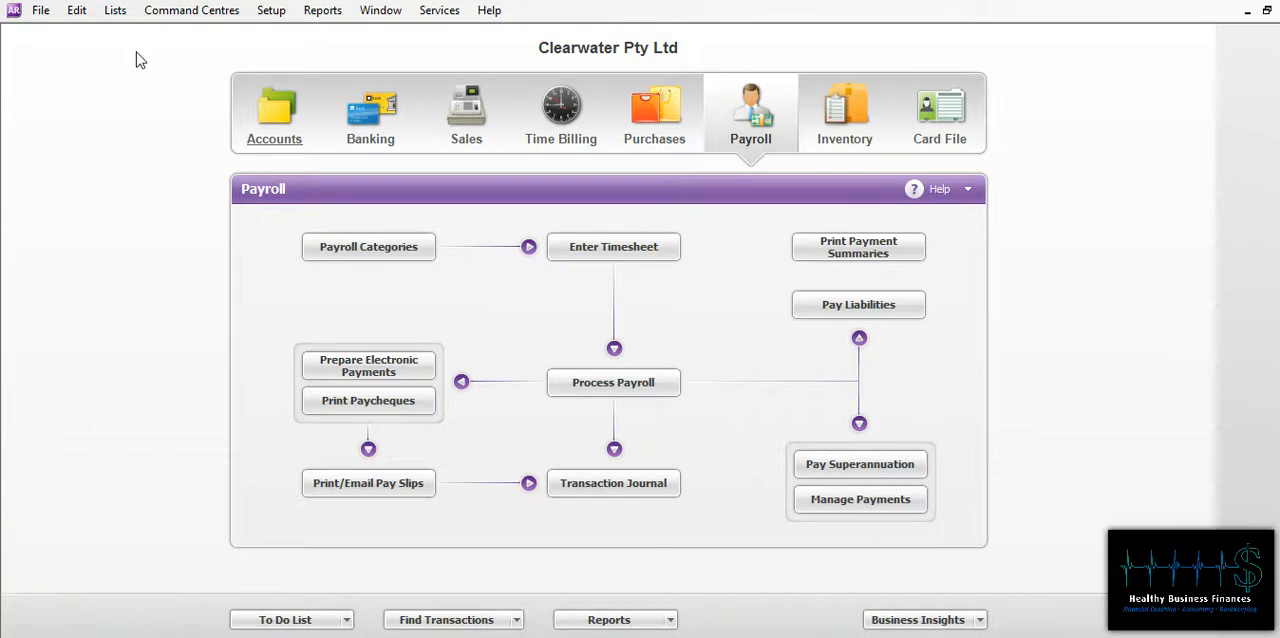
Step: Open the jobs list to review the job numbers, names and profit figures, and close it
click(189, 12)
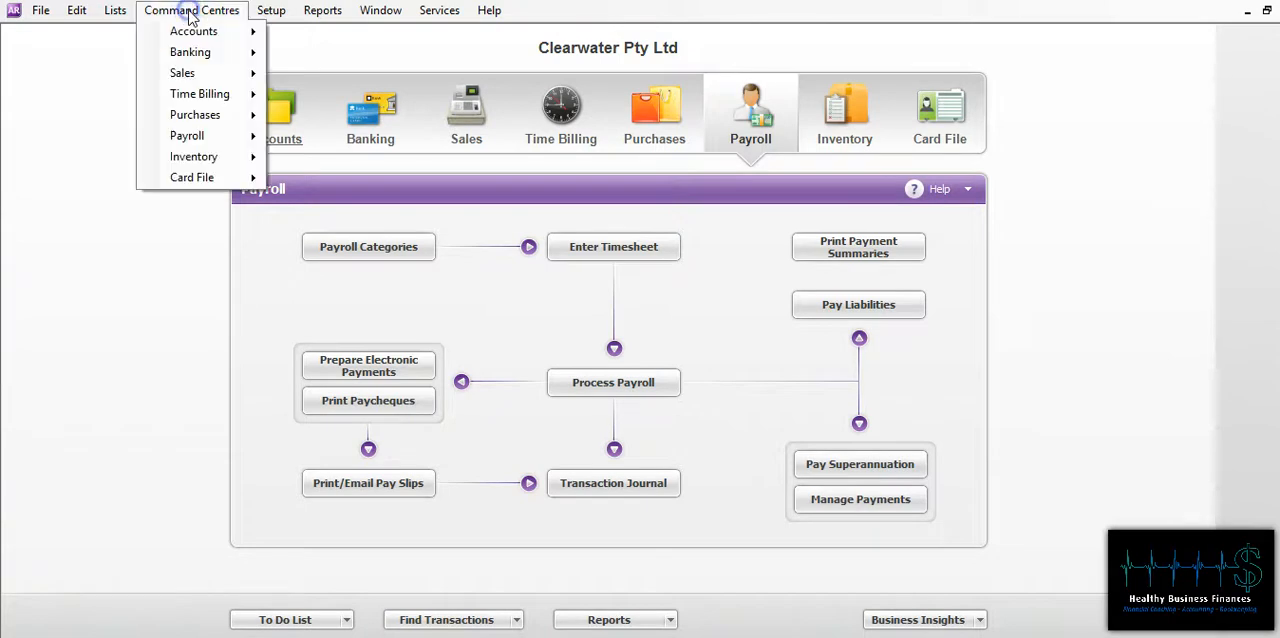
mouse_move(118, 14)
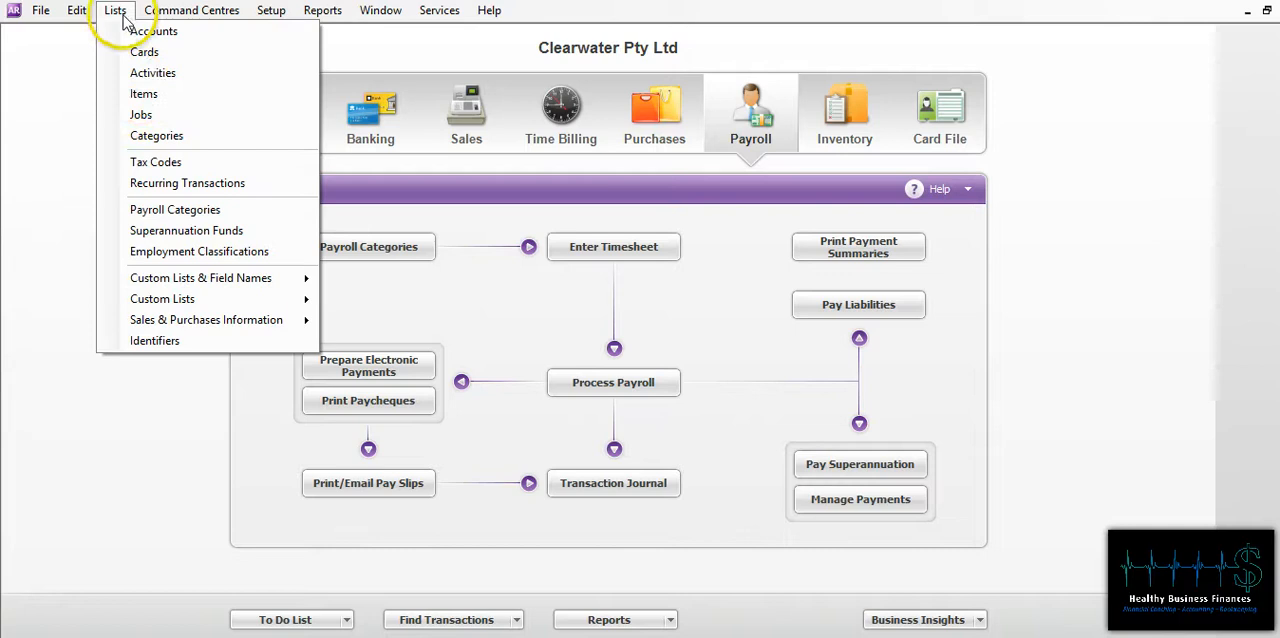
click(141, 116)
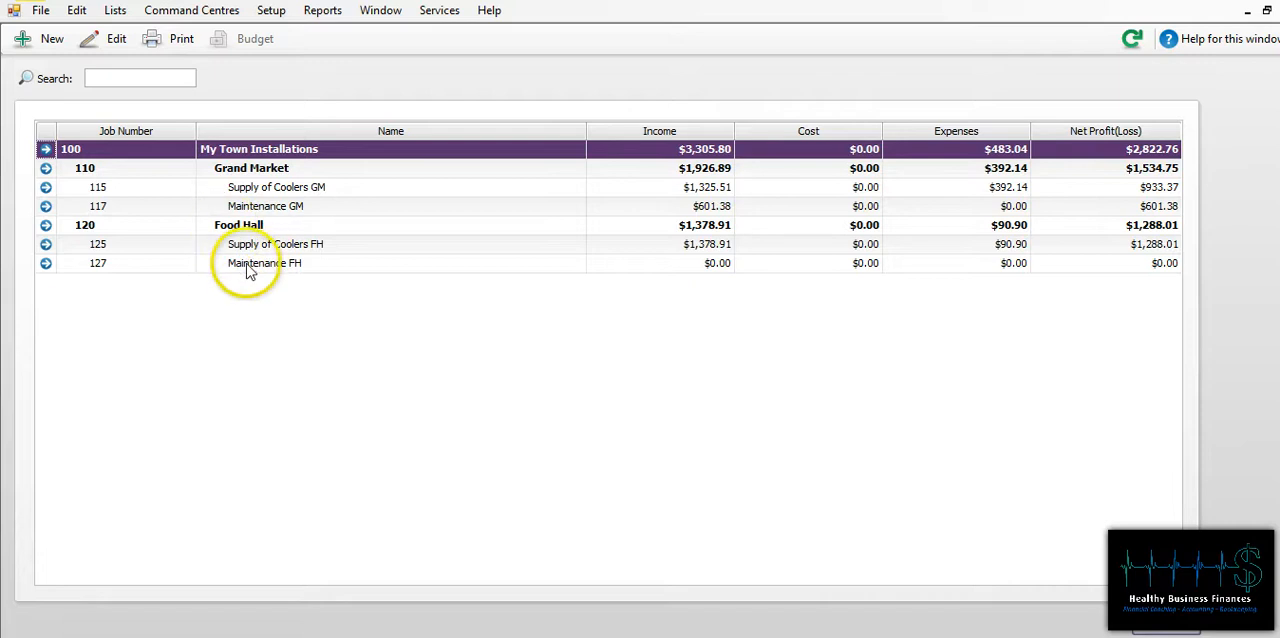
click(1169, 629)
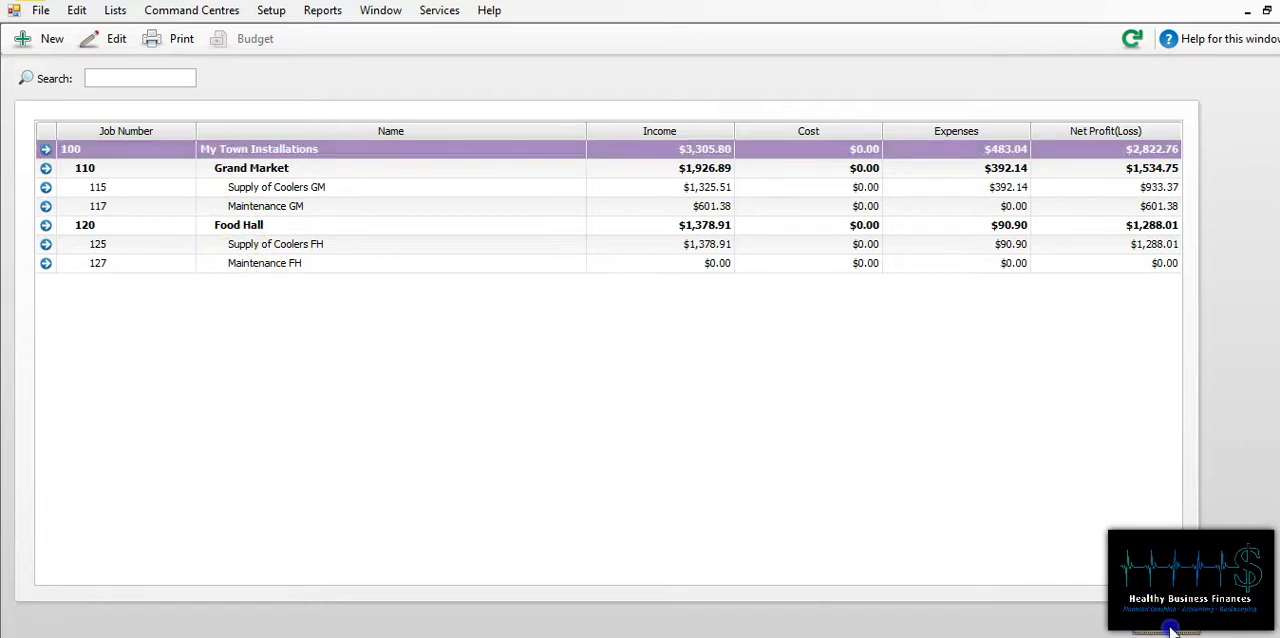
Step: Open the bank feeds and create a Spend Money transaction for the INDUSTRIAL CLEANING SUPPLIES withdrawal of $71.01
click(367, 135)
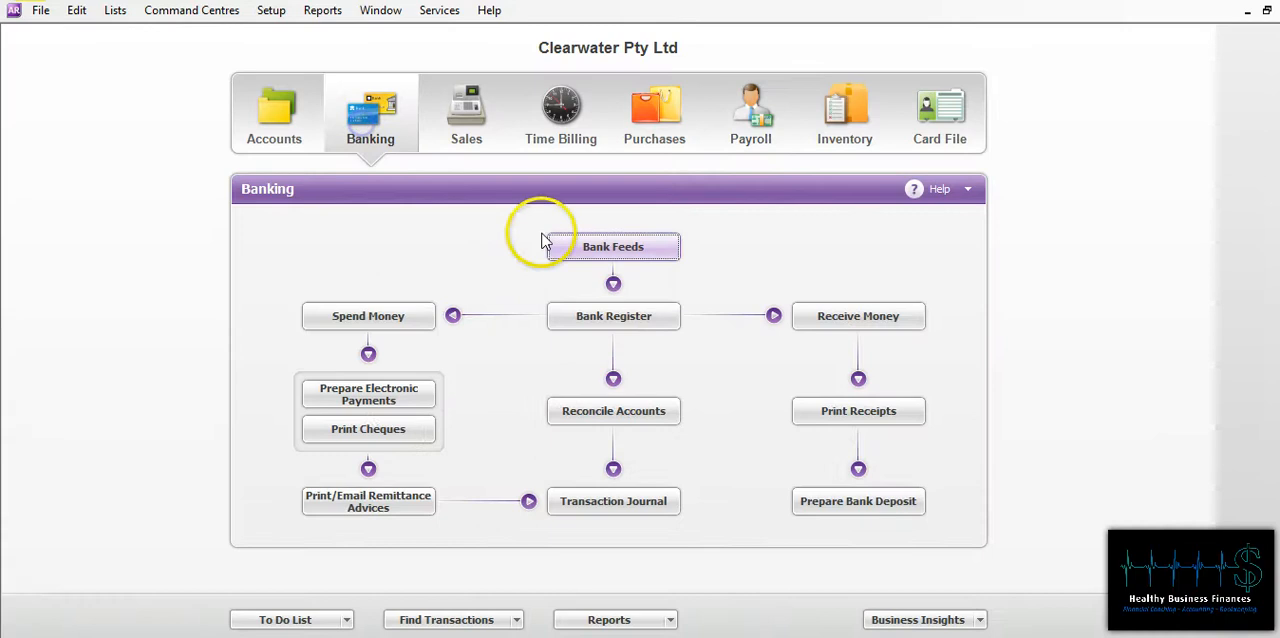
click(605, 250)
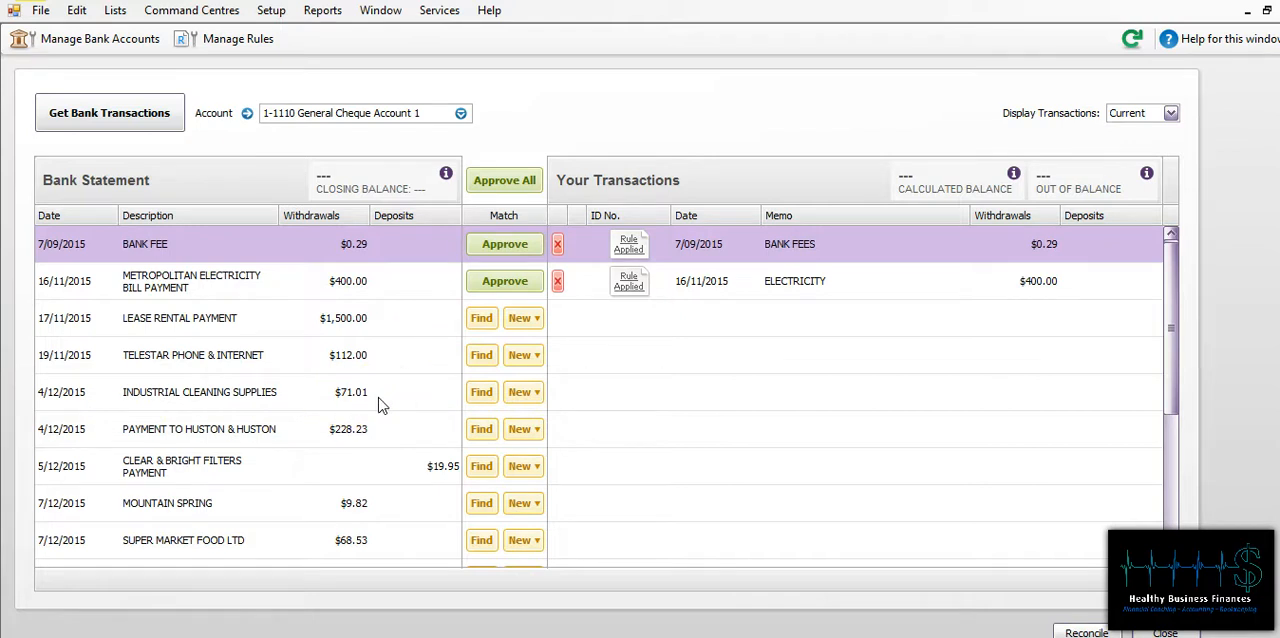
click(526, 393)
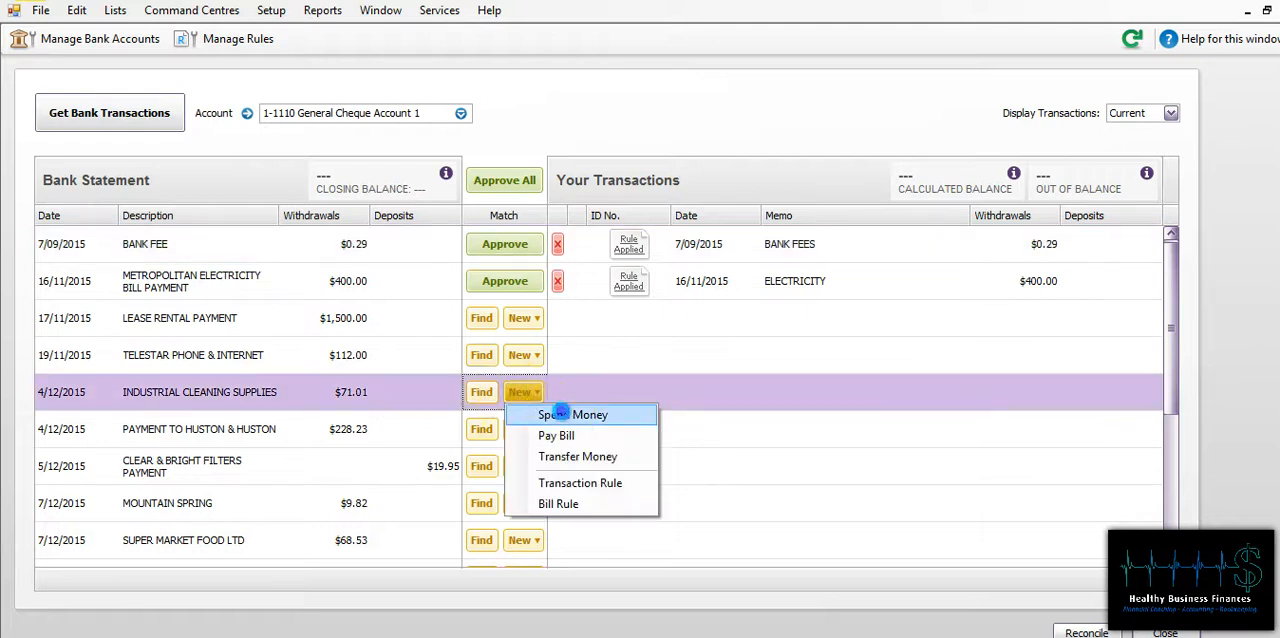
click(558, 413)
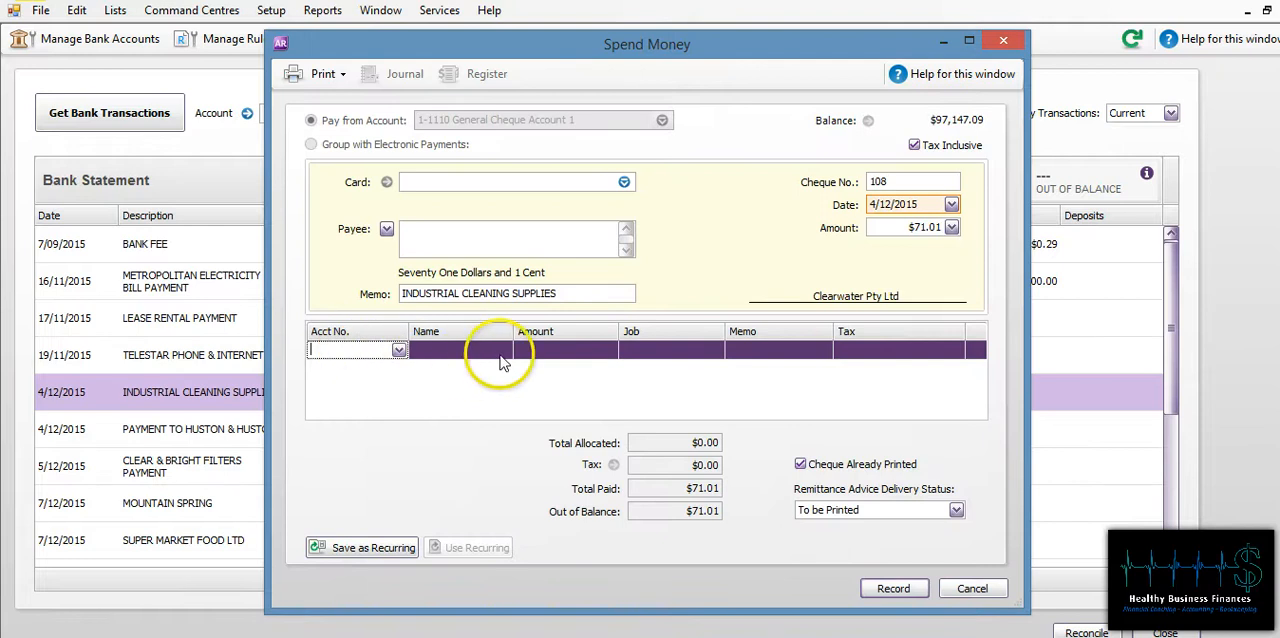
Step: Allocate the payment to account 6-1210 Repair & Maintenance and job 117 Maintenance GM, record it and close the bank feeds
click(366, 350)
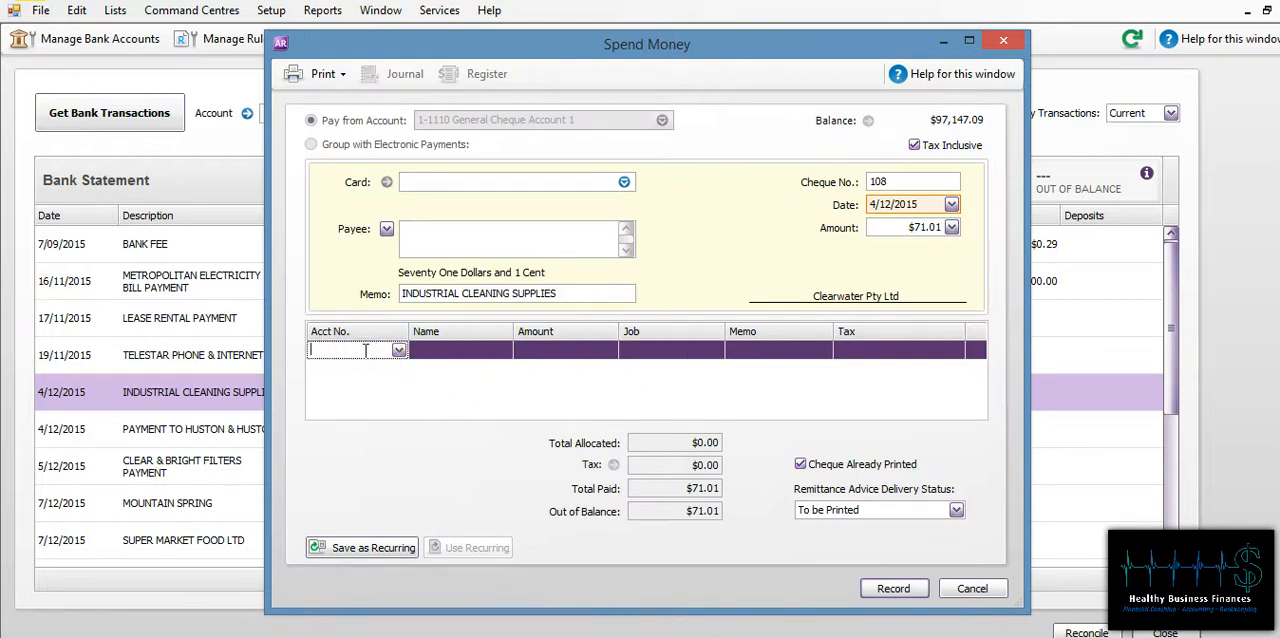
text(6-1100)
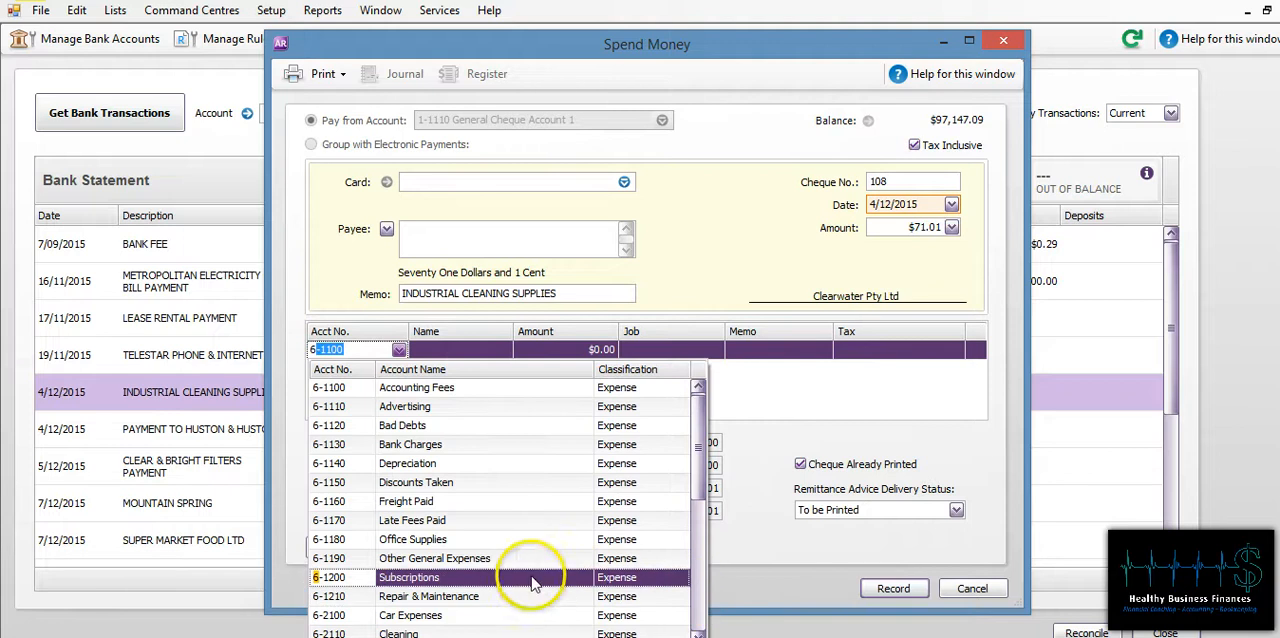
click(490, 596)
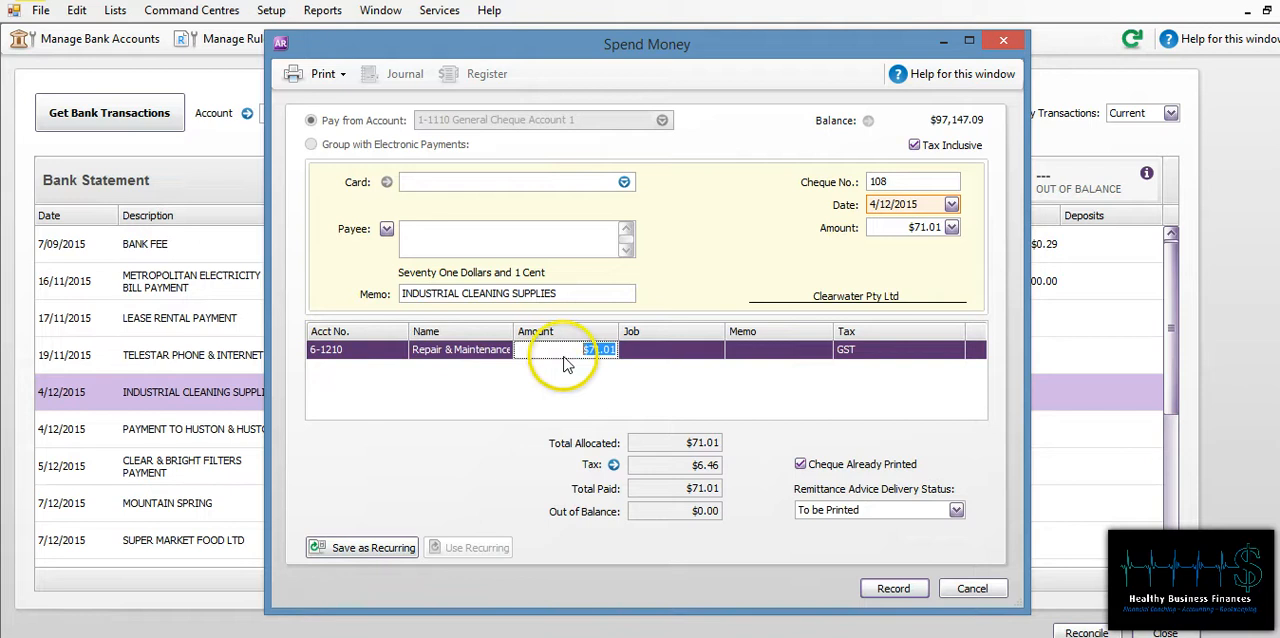
click(659, 360)
click(715, 354)
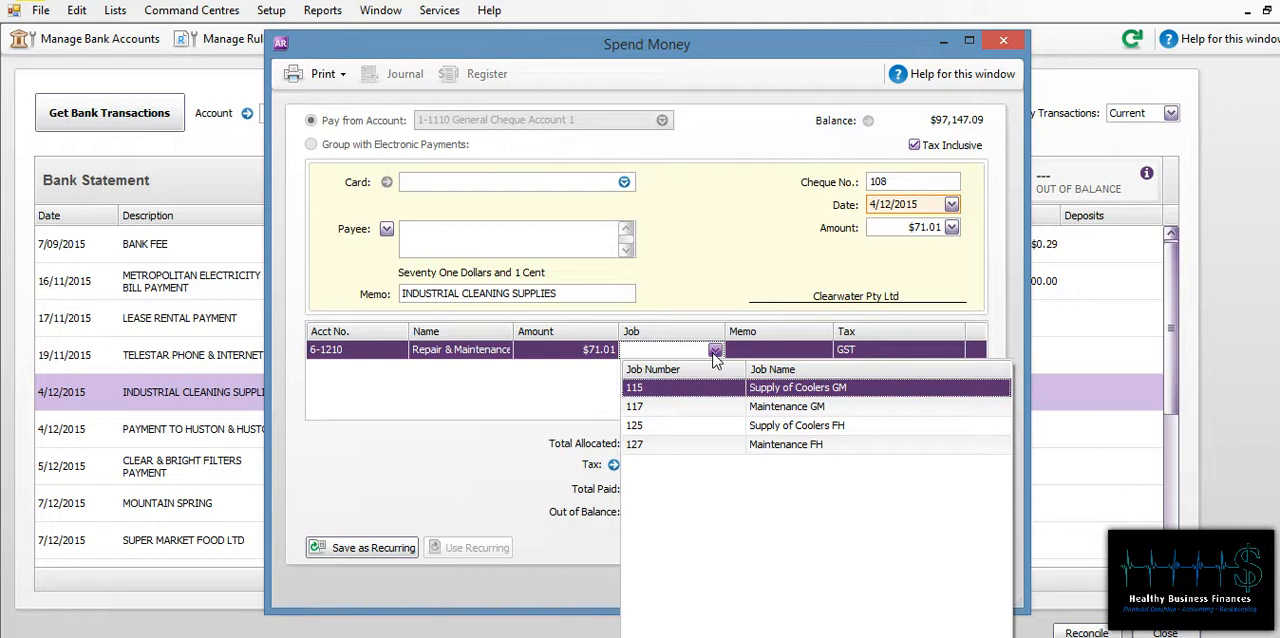
click(785, 407)
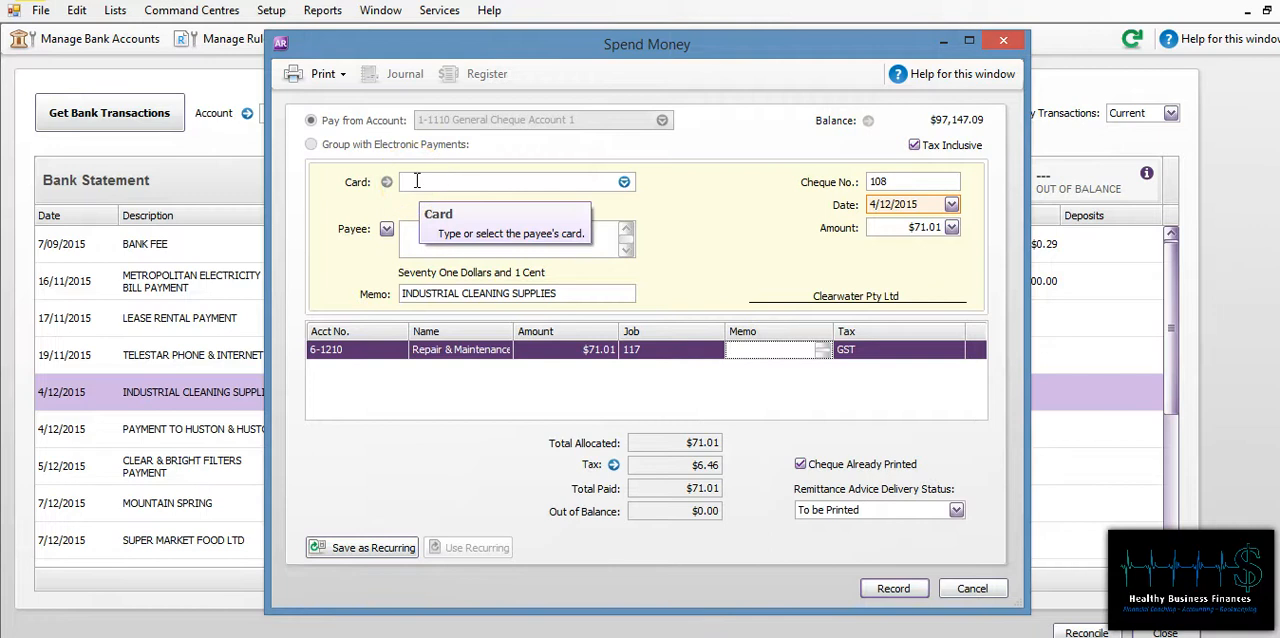
click(895, 590)
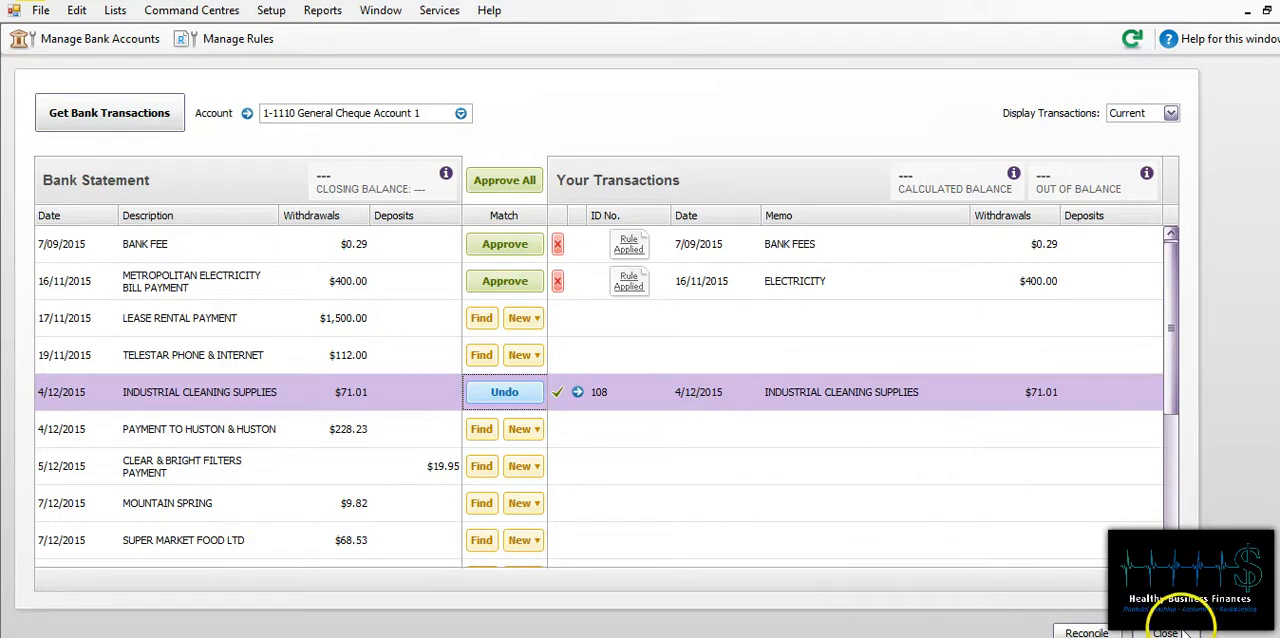
click(1165, 632)
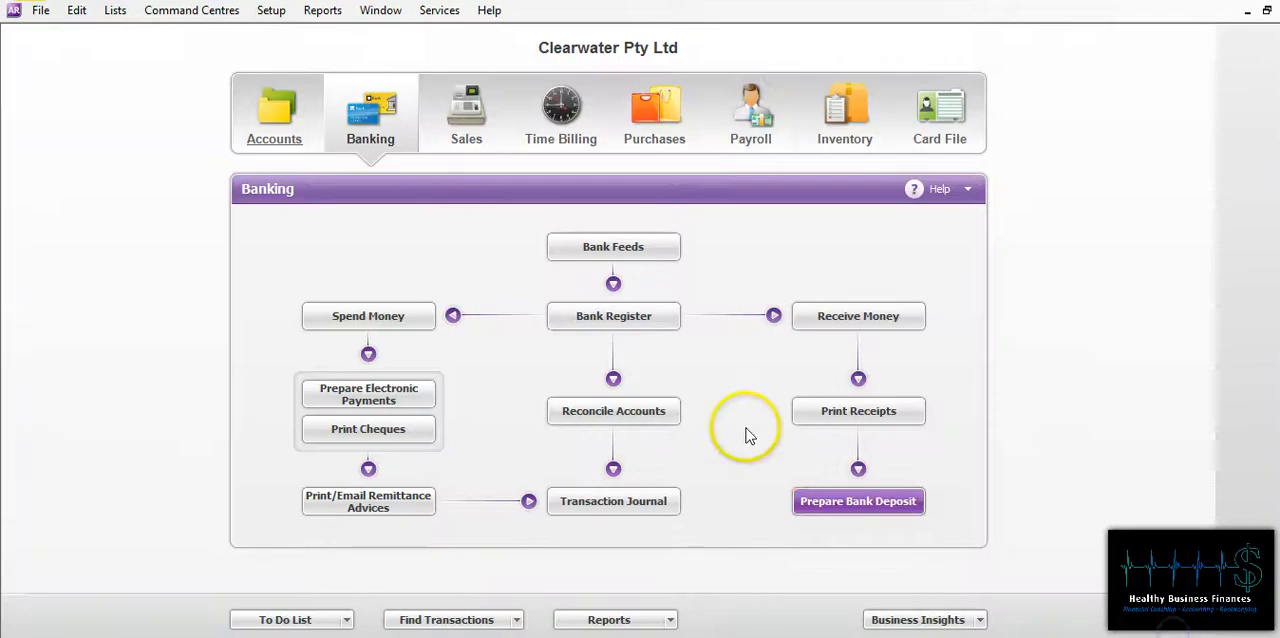
Step: Open payroll timesheet entry and load the timesheet of the first employee in the list
click(754, 115)
click(605, 251)
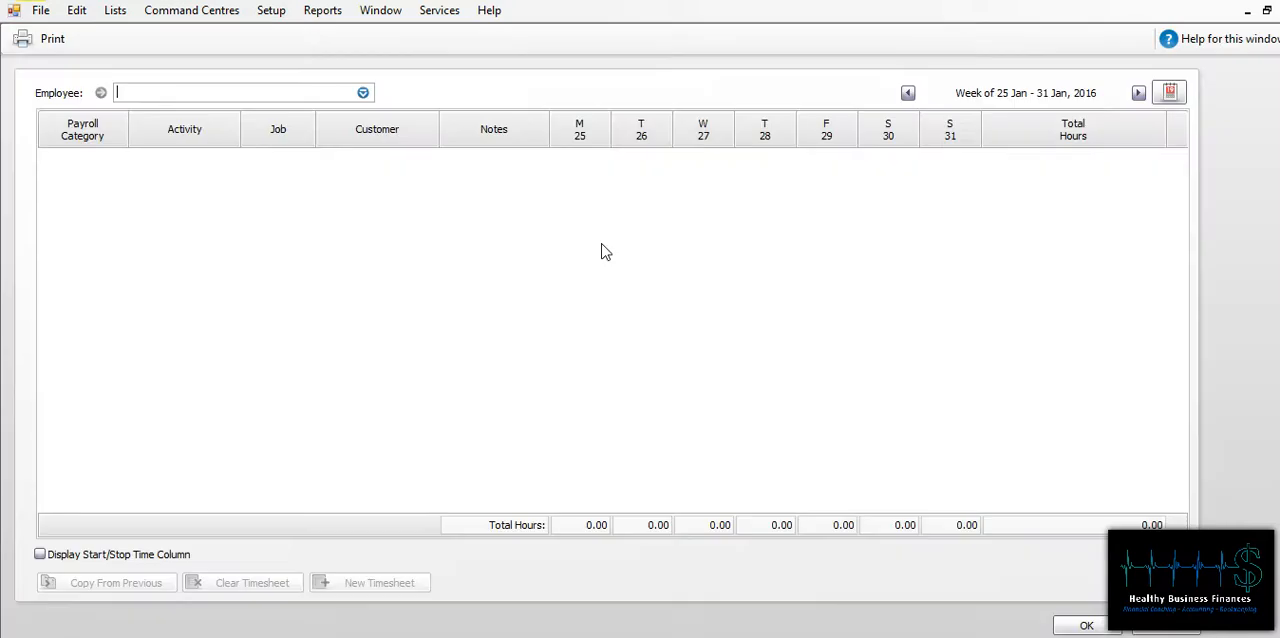
click(363, 92)
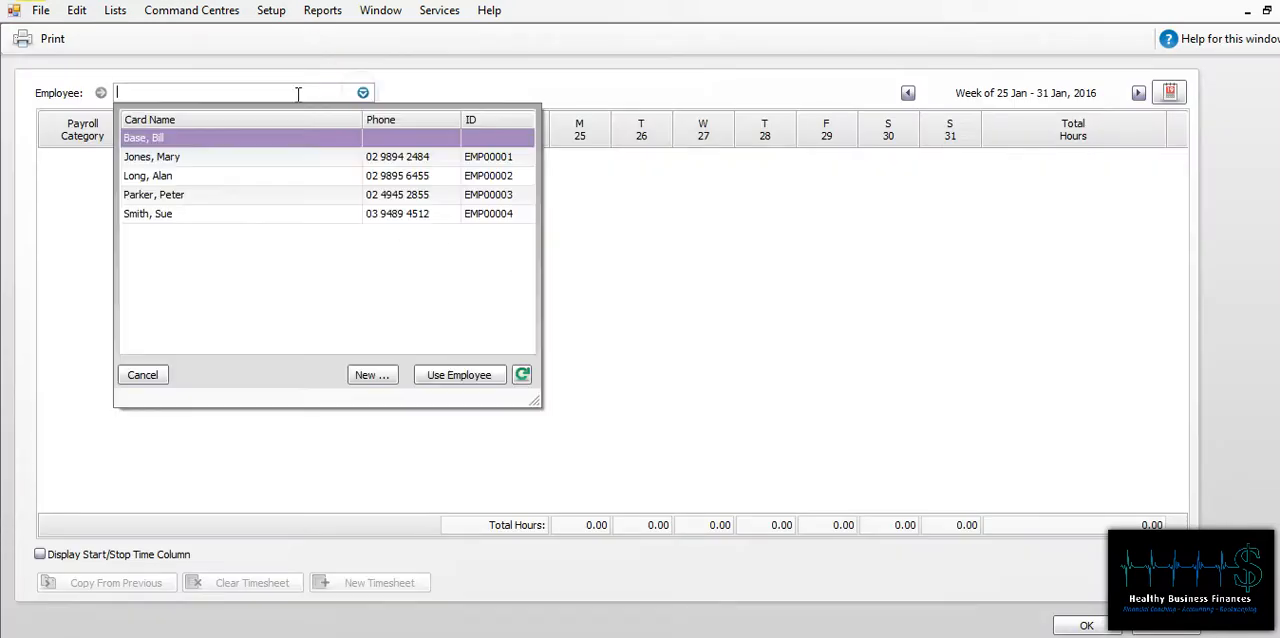
click(148, 143)
click(148, 143)
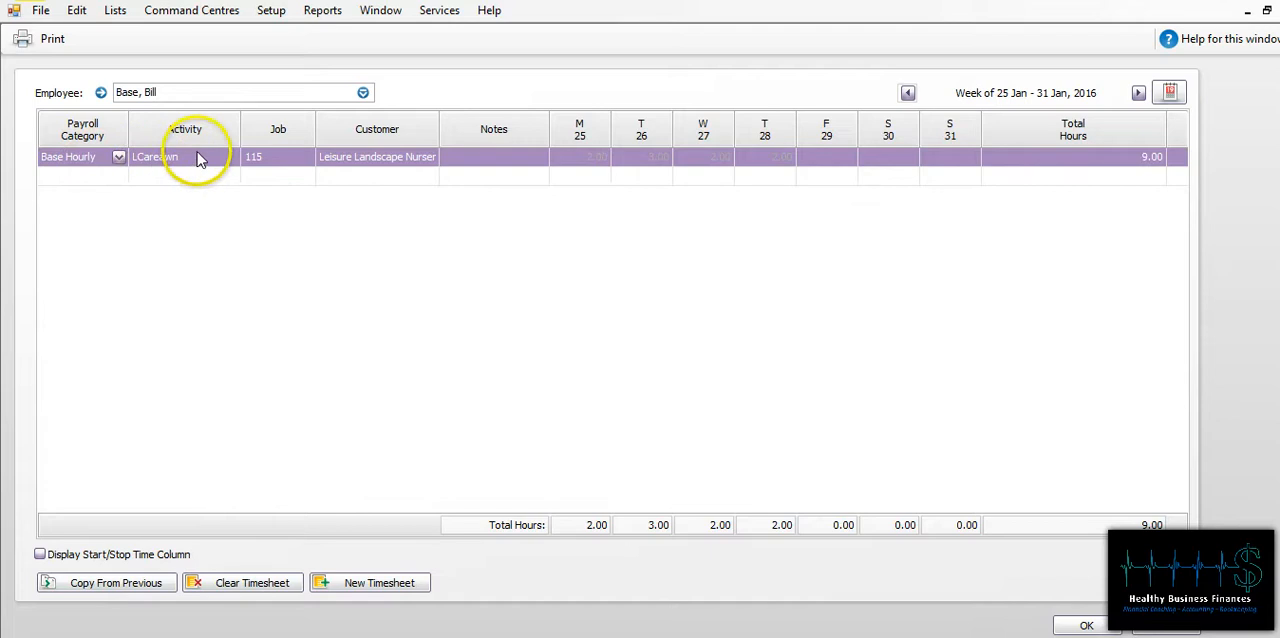
Step: Assign job 115 Supply of Coolers GM to the Base Hourly timesheet line and save the timesheet
click(272, 162)
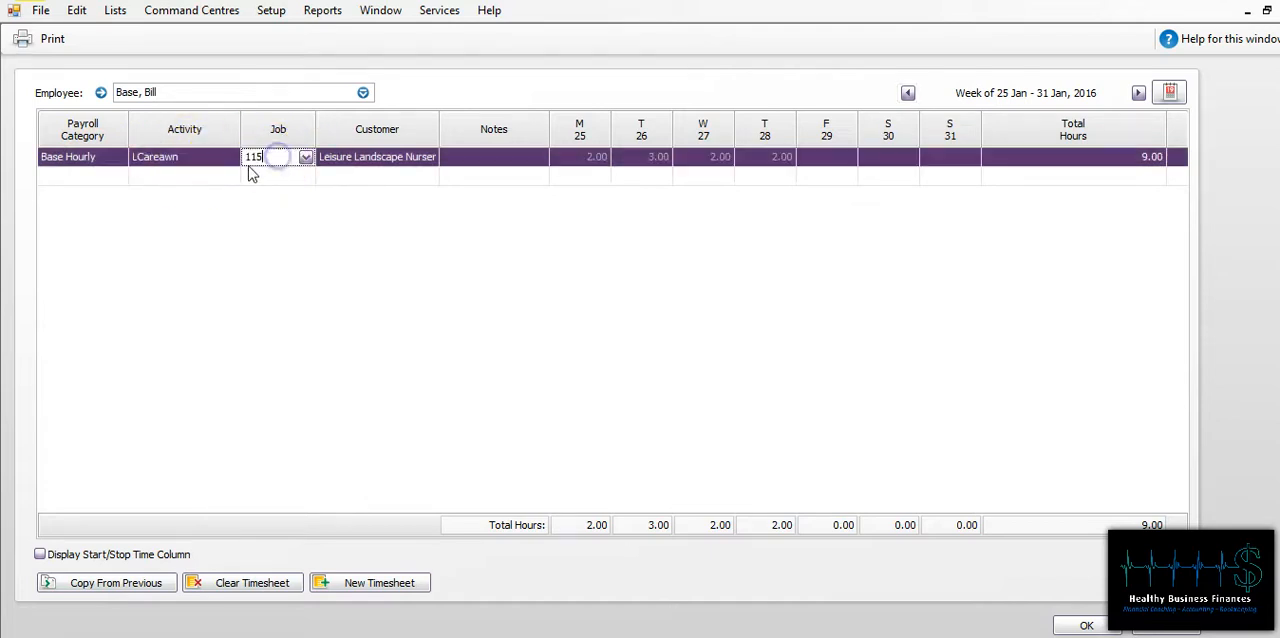
click(305, 158)
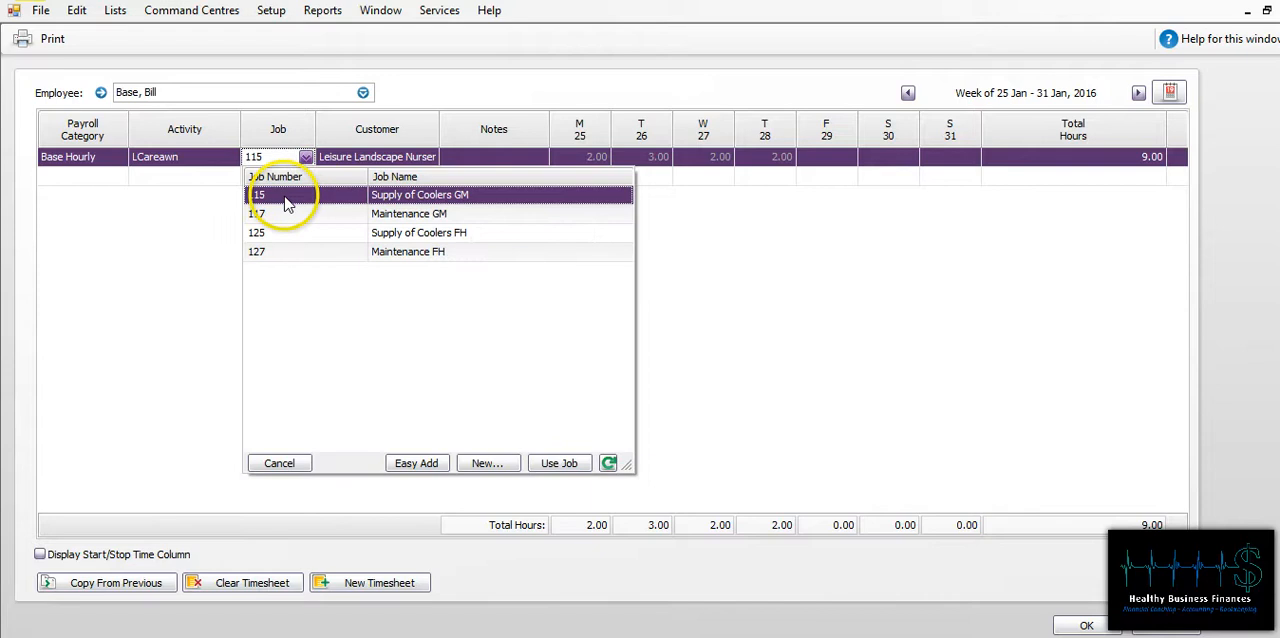
click(278, 199)
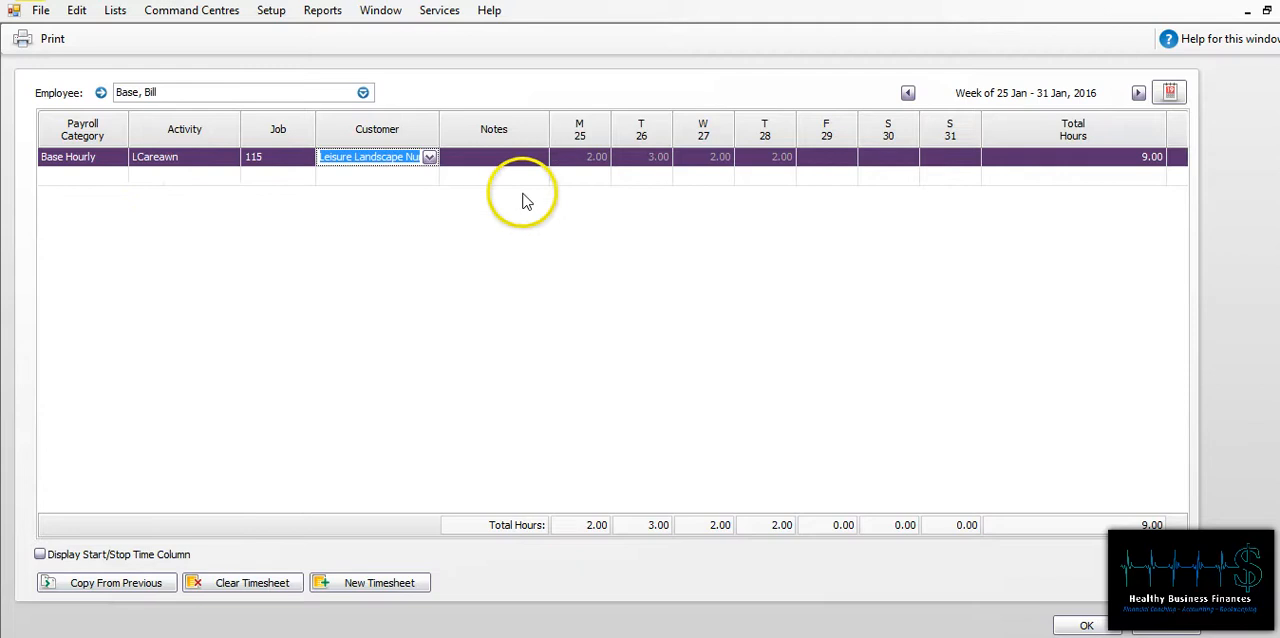
click(594, 155)
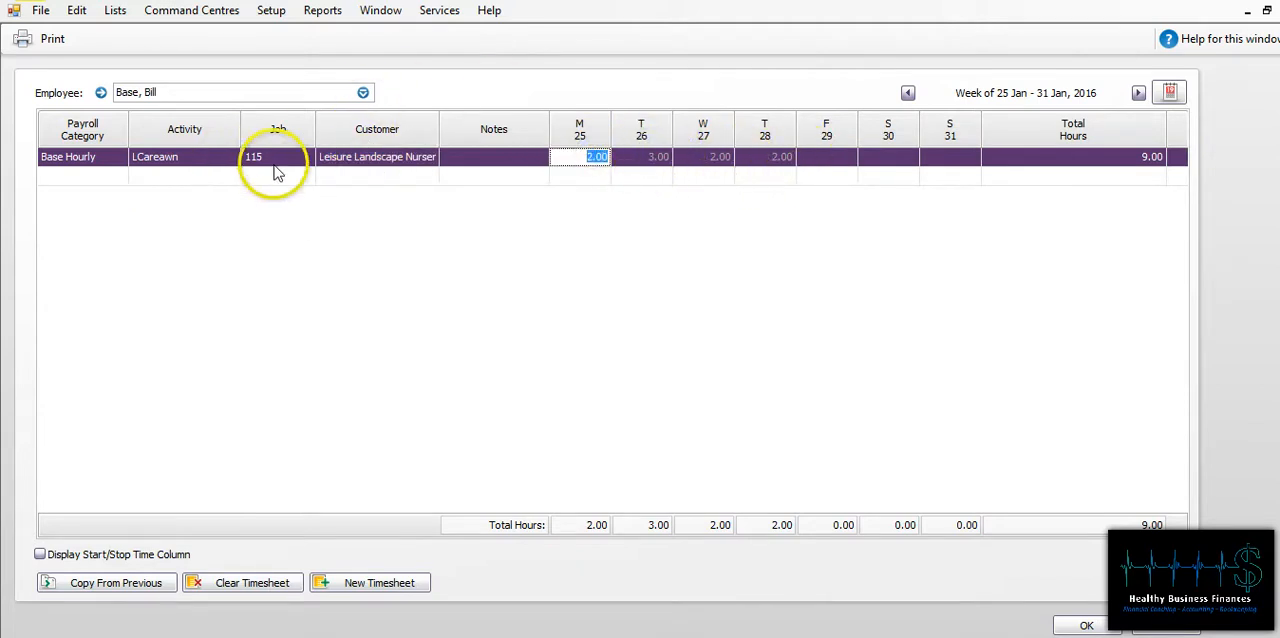
click(1088, 626)
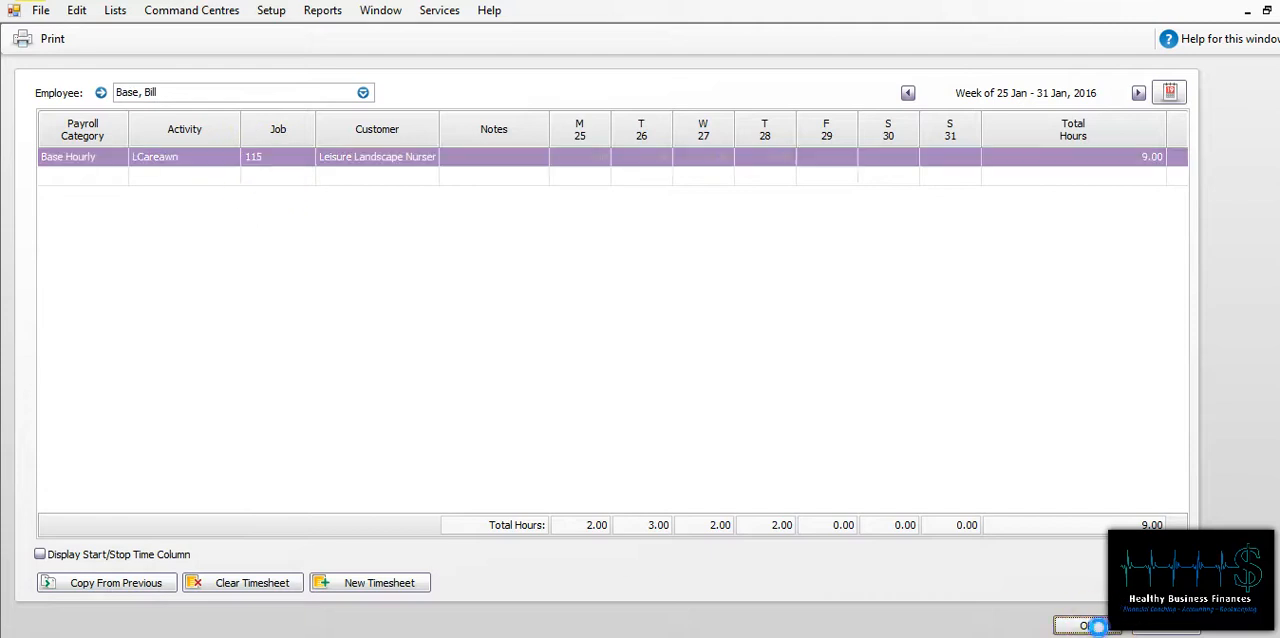
click(642, 406)
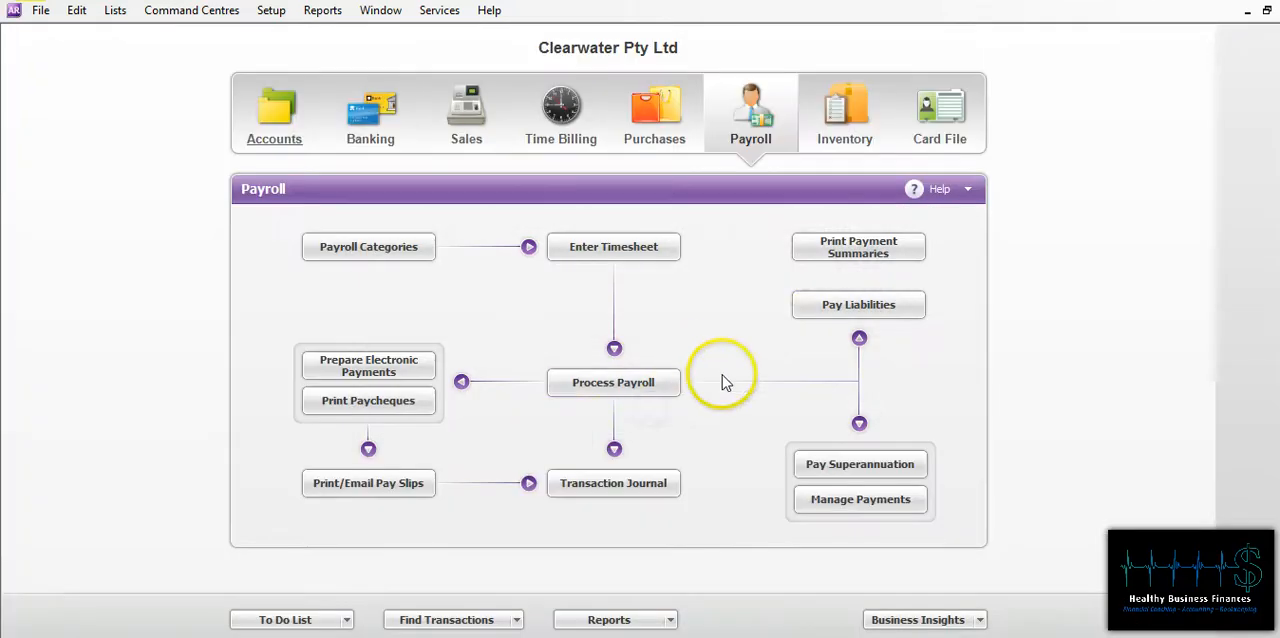
Step: Display the Job Profit & Loss Statement from the Accounts reports, keeping all jobs selected
click(609, 624)
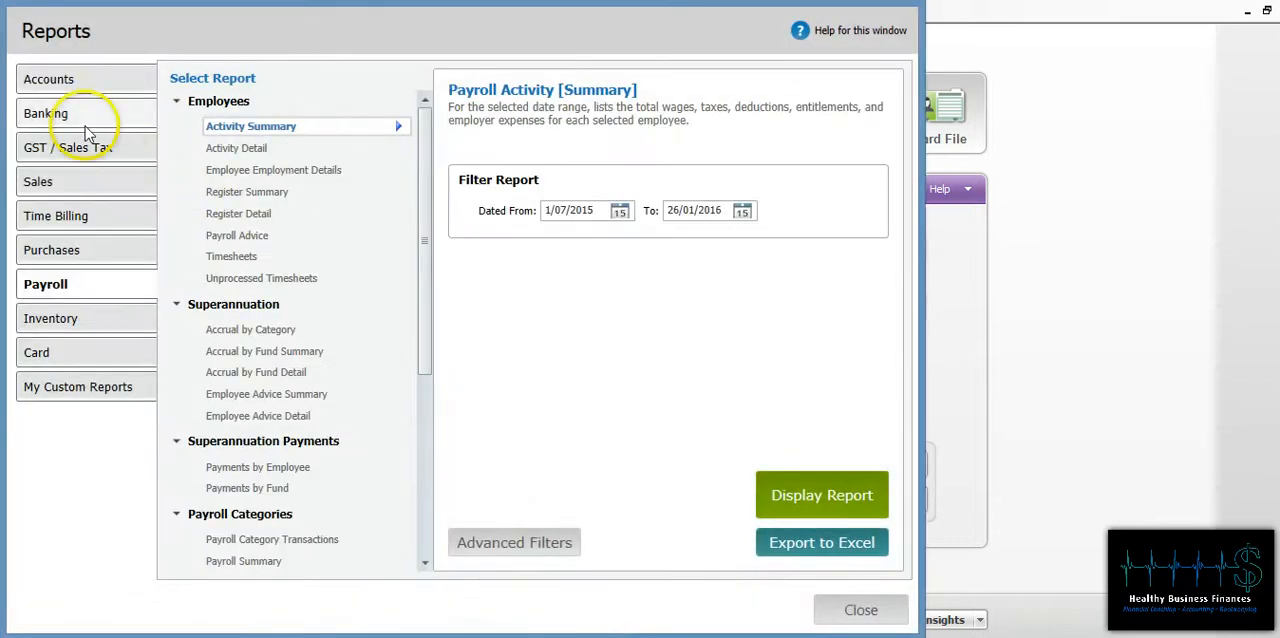
click(100, 80)
drag(421, 220, 413, 443)
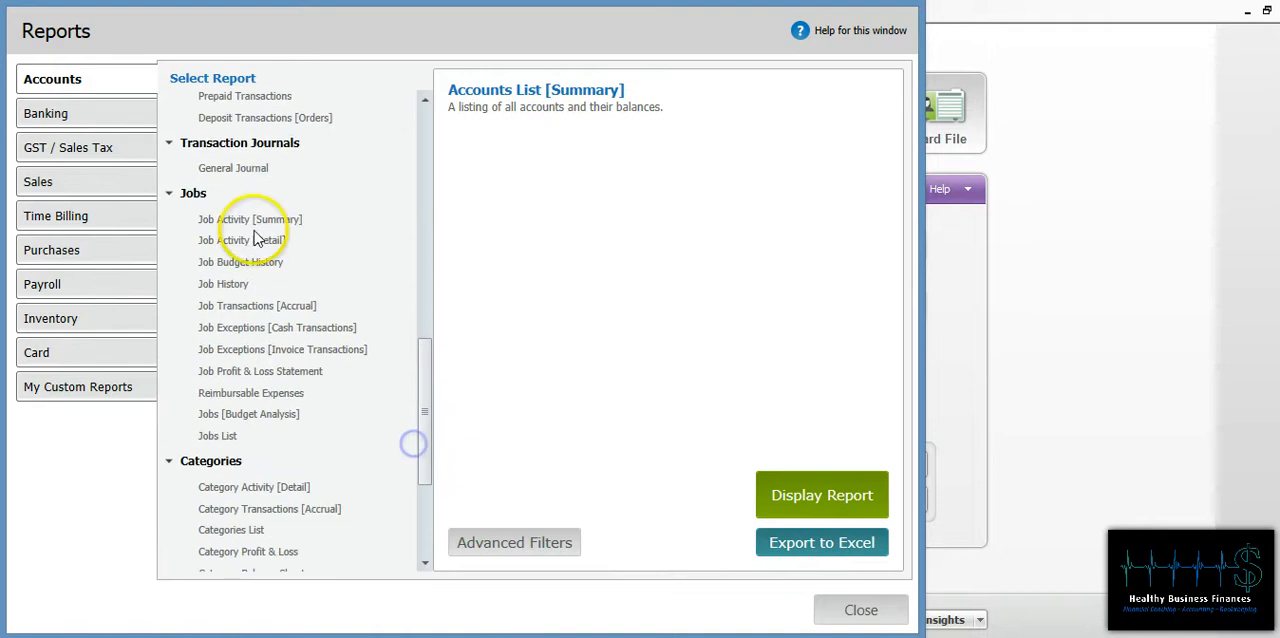
click(230, 371)
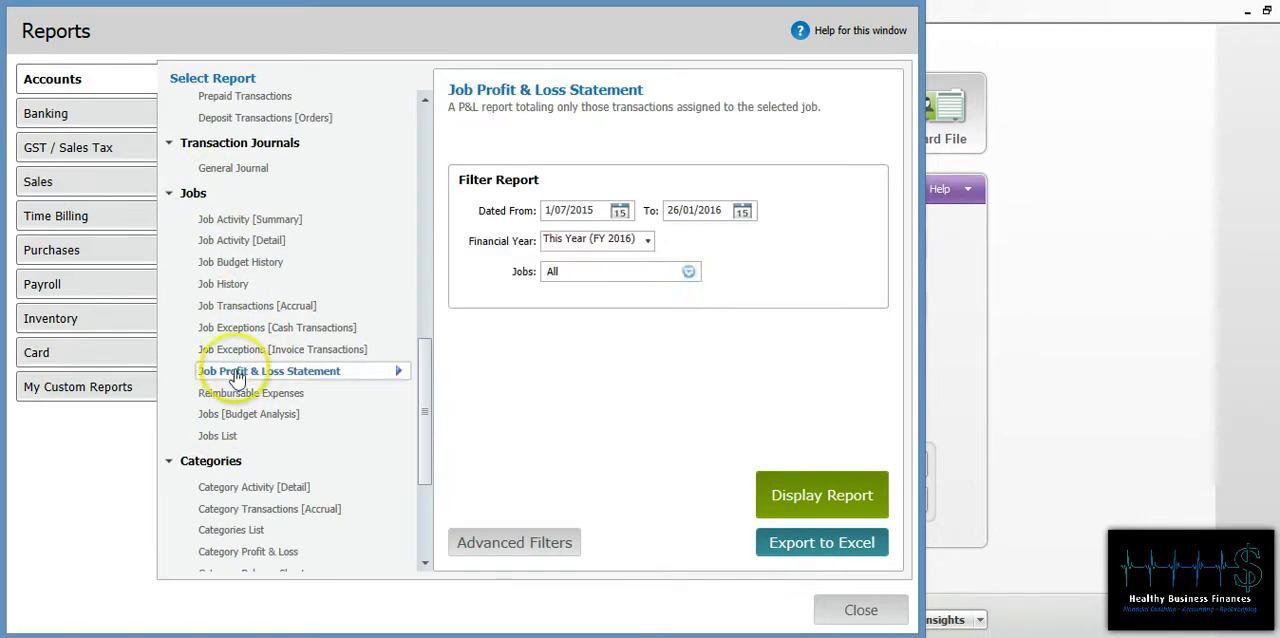
click(688, 273)
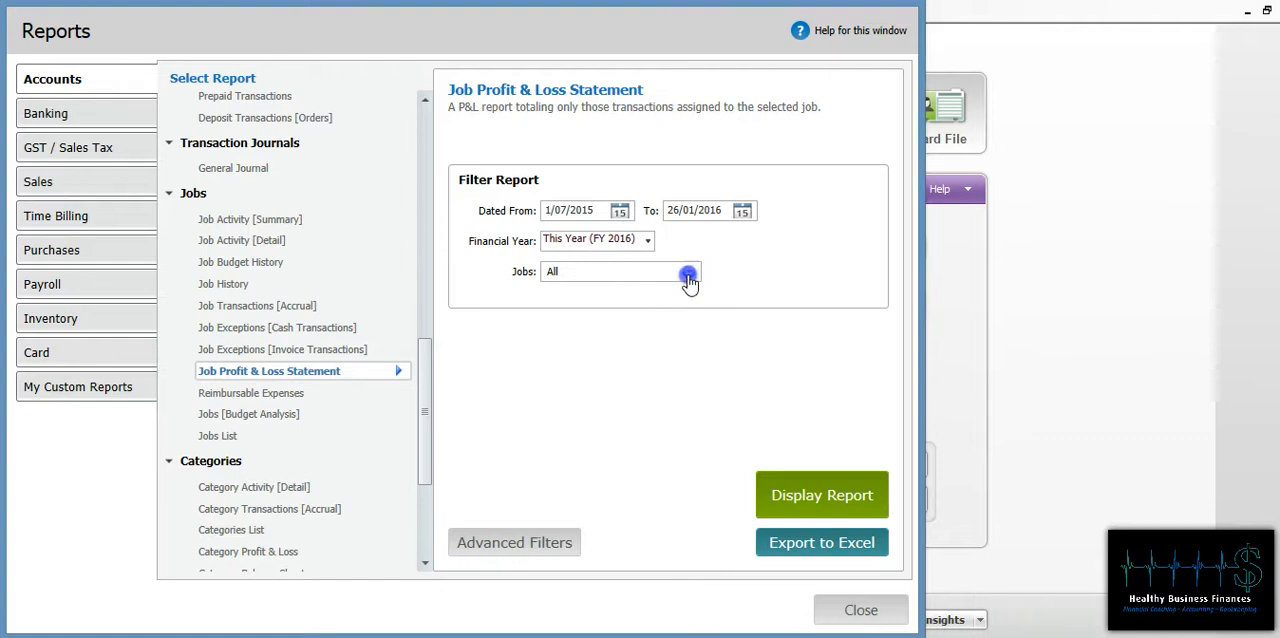
click(586, 452)
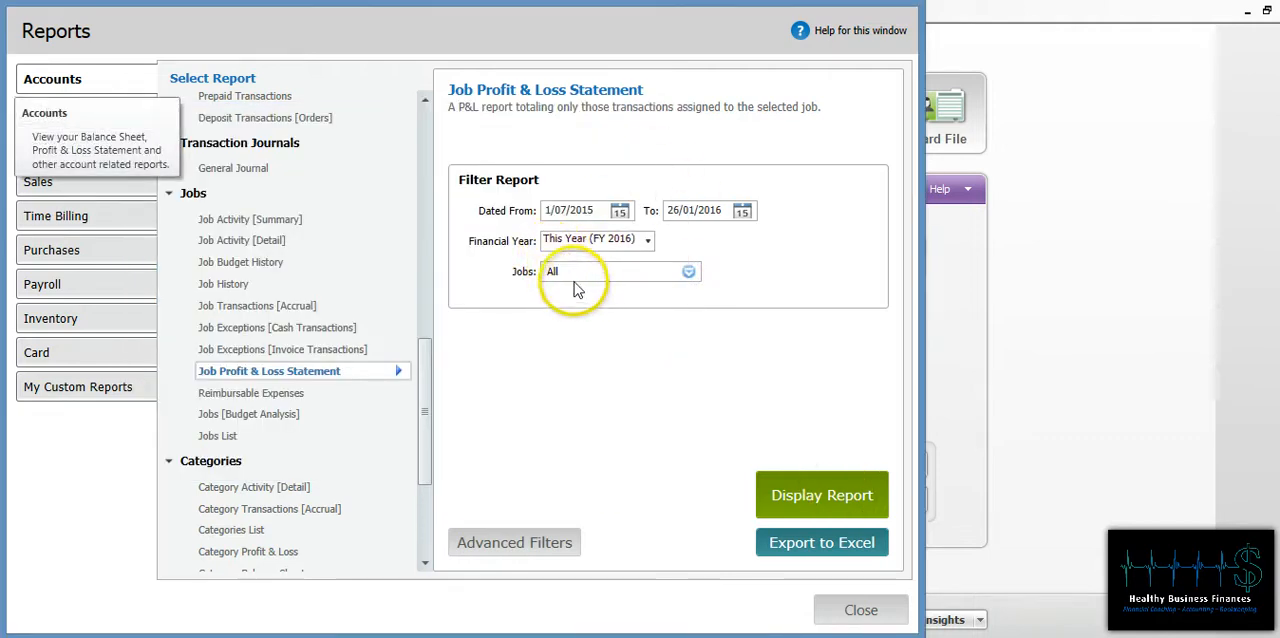
click(820, 498)
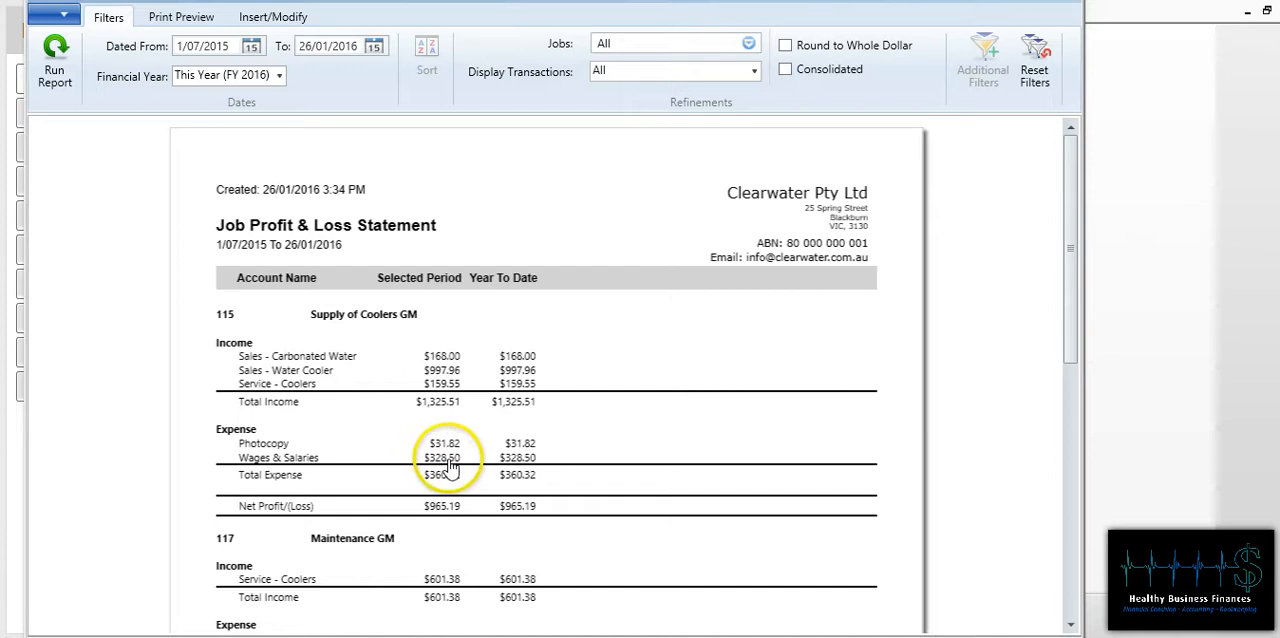
Step: Examine the income, expenses and net profit of each job in the statement, and close the report
scroll(545, 348, down, 1)
scroll(545, 348, down, 3)
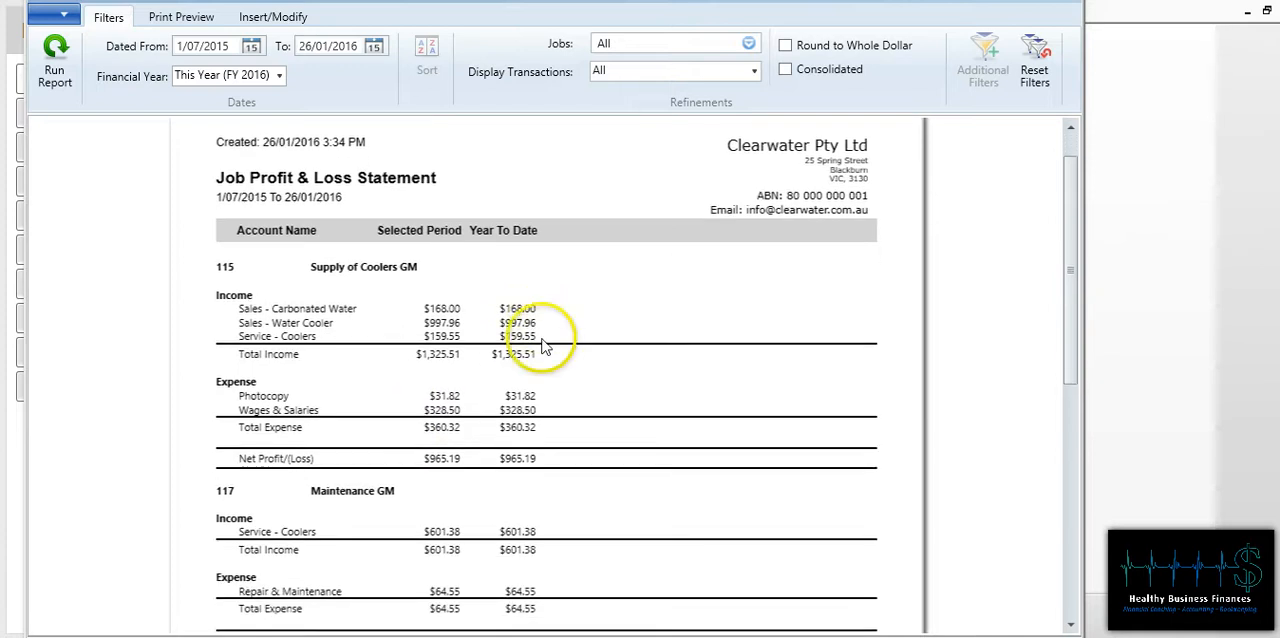
scroll(547, 358, down, 1)
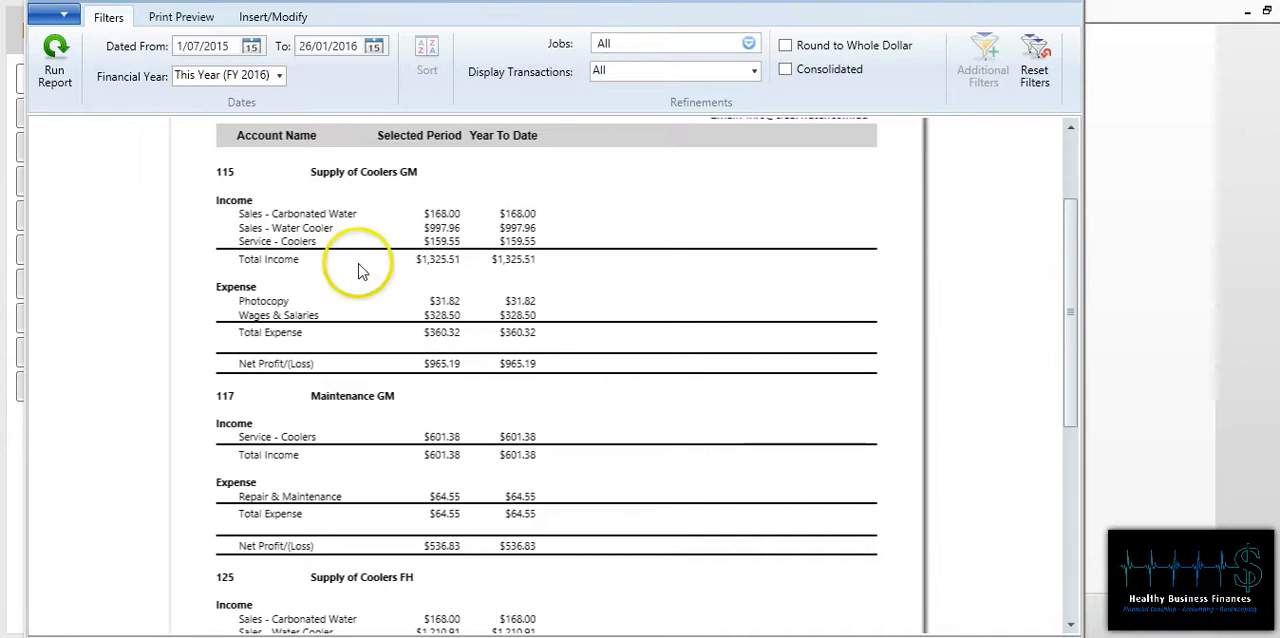
click(277, 367)
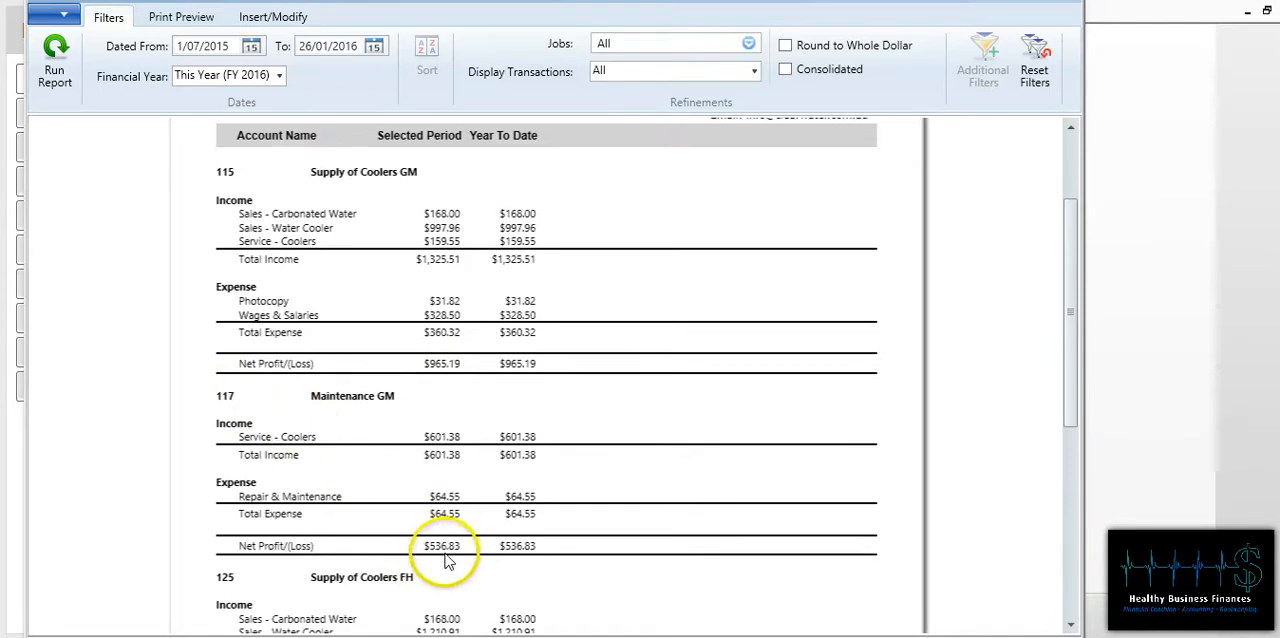
scroll(485, 445, down, 3)
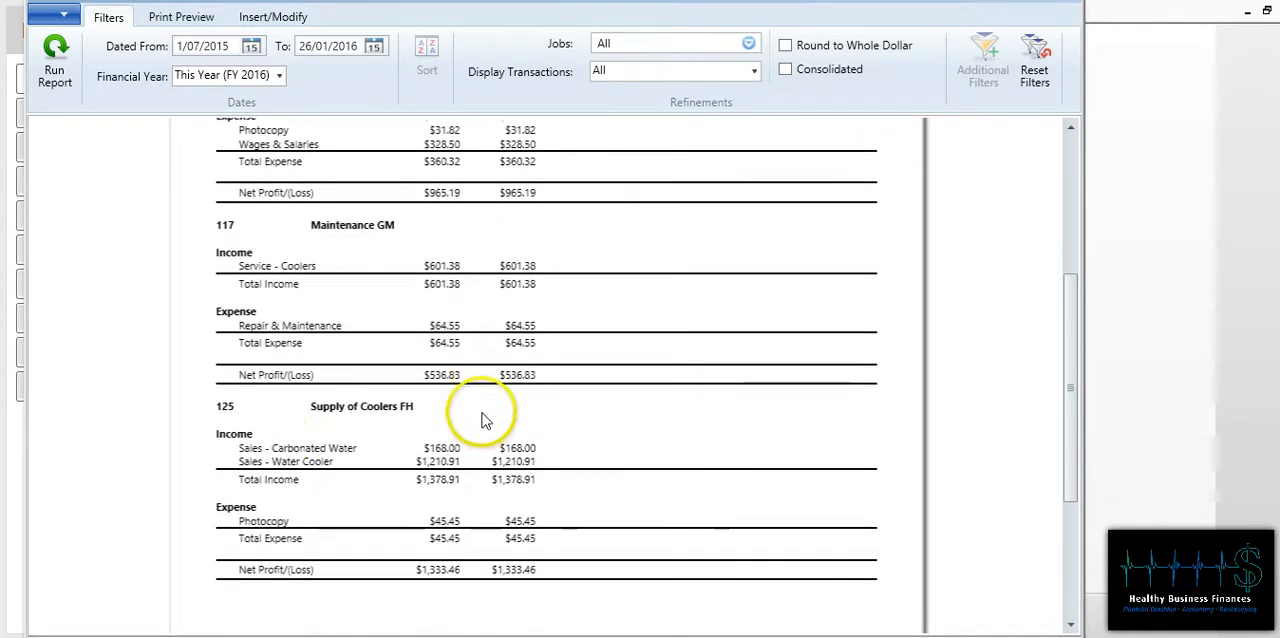
scroll(480, 430, down, 1)
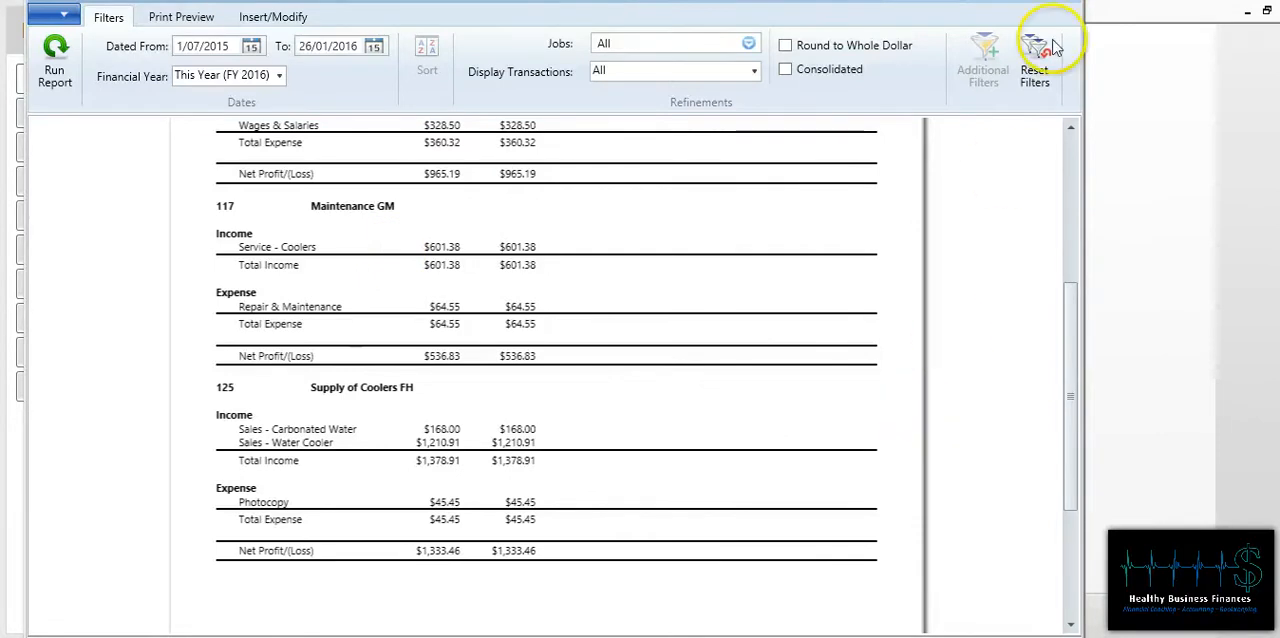
click(1064, 1)
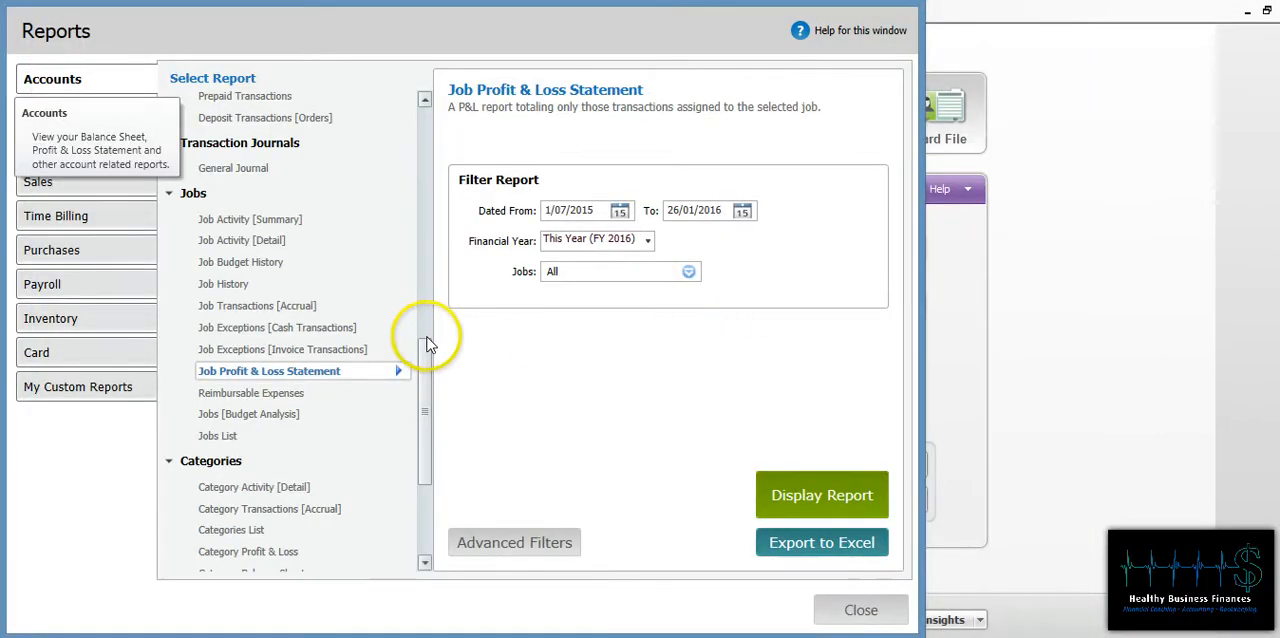